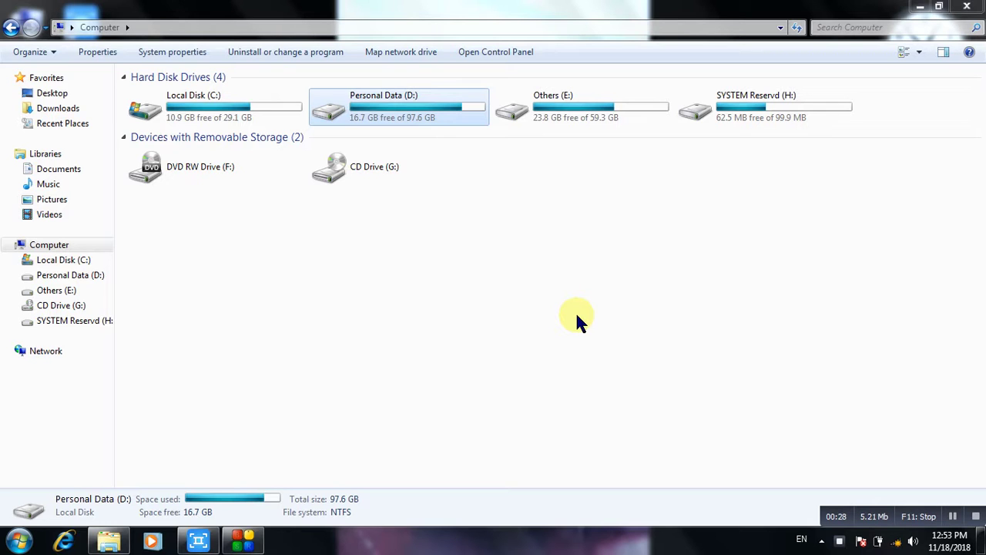
Open VLC media player, restore it from maximized and place its smaller window over the Computer window
left_click(19, 540)
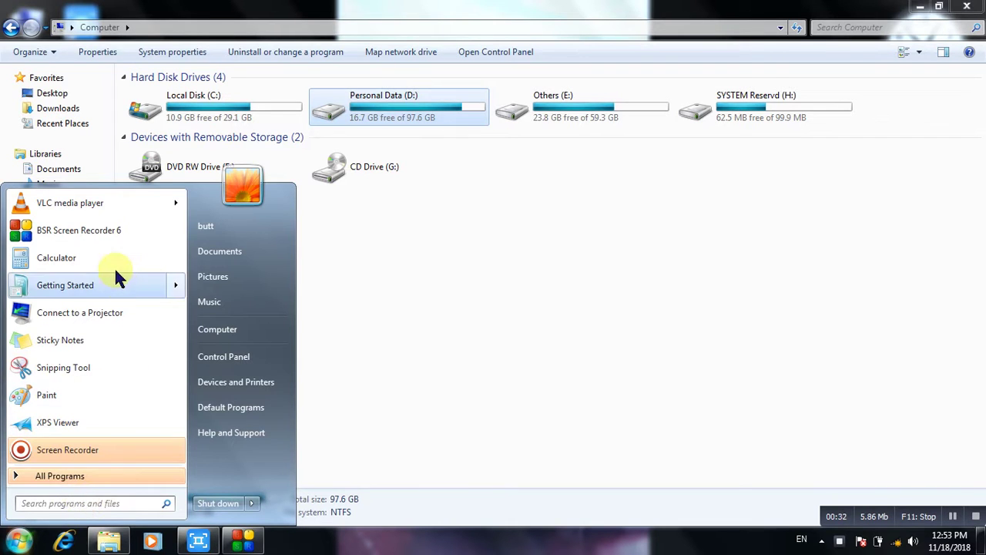
left_click(84, 204)
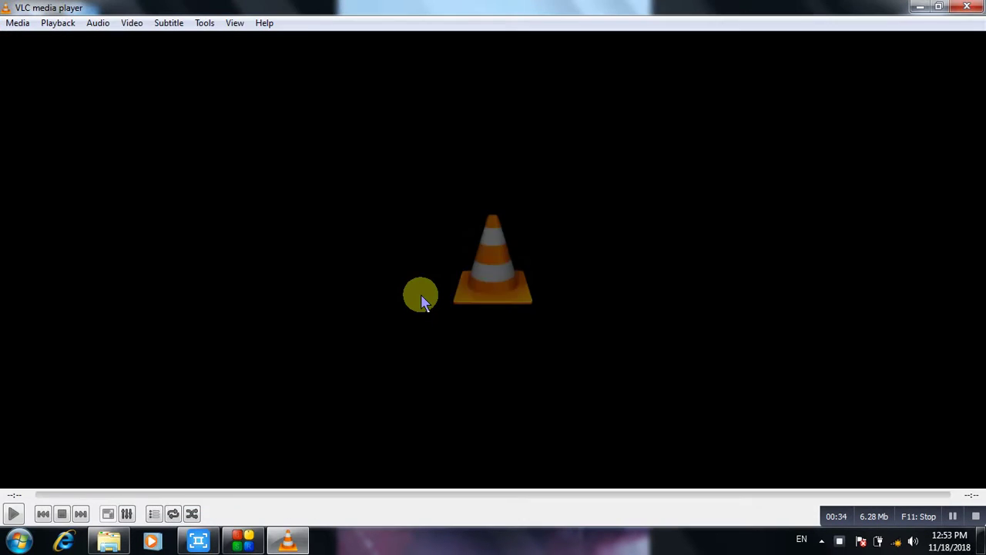
double_click(434, 10)
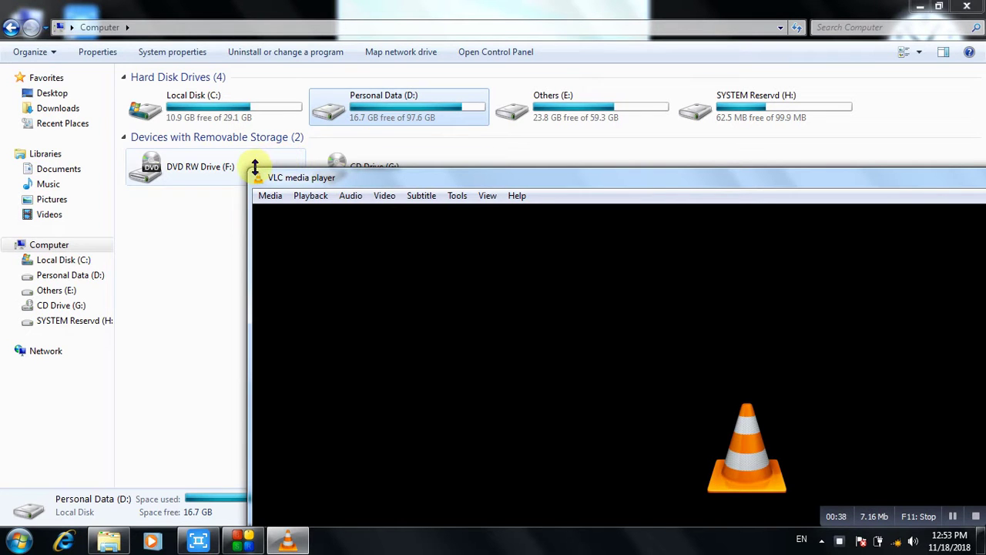
left_click_drag(249, 172, 451, 282)
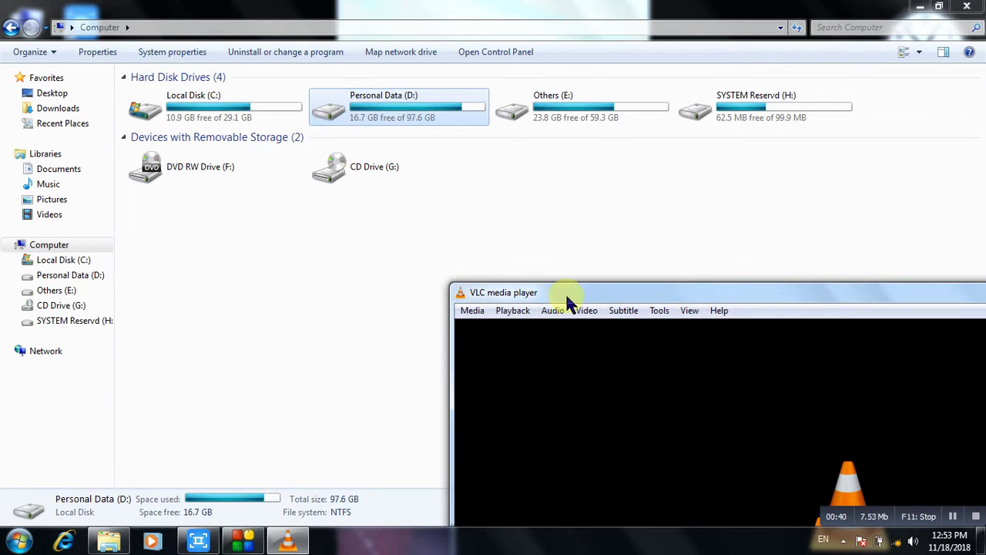
left_click_drag(566, 293, 221, 73)
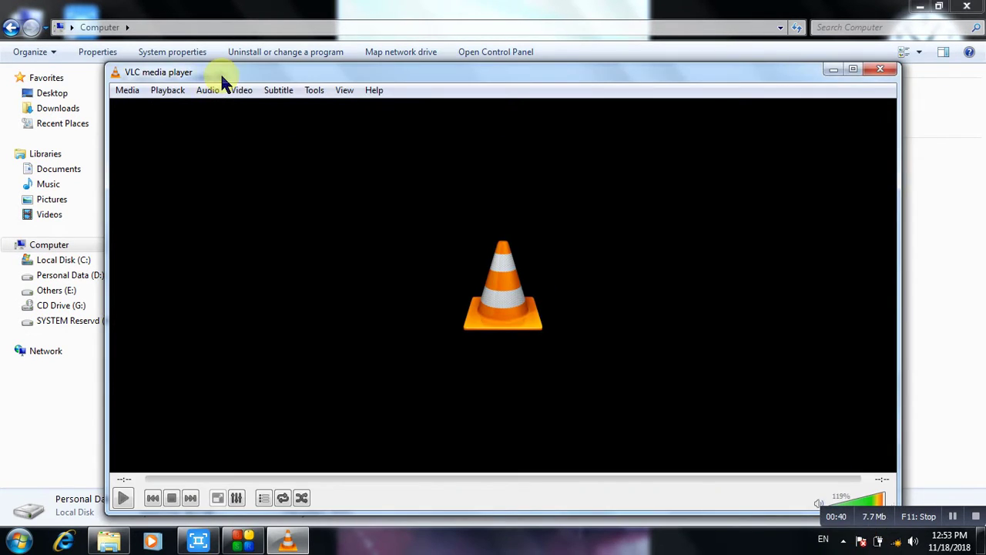
Set up a Desktop-mode capture device at 10.00 f/s and choose to convert it
left_click(130, 91)
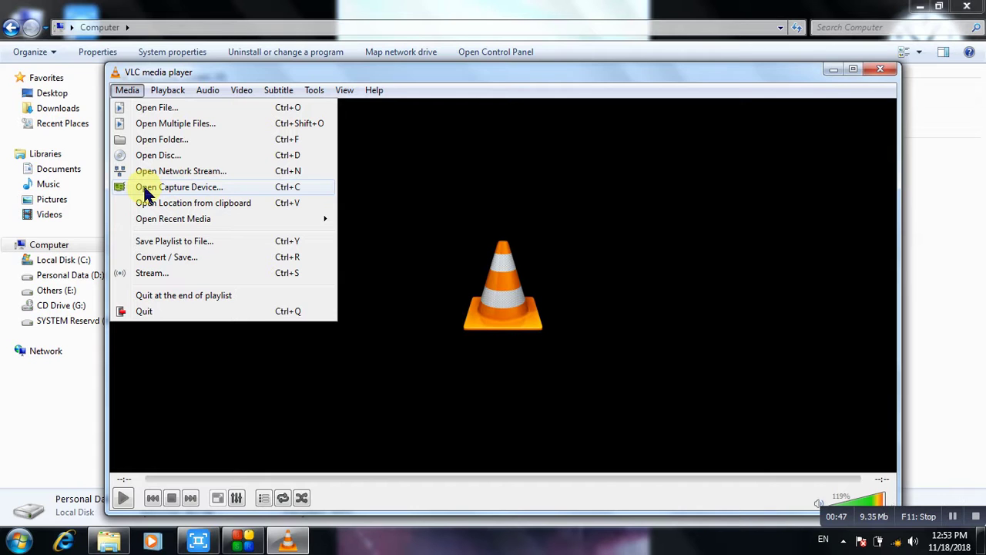
left_click(146, 193)
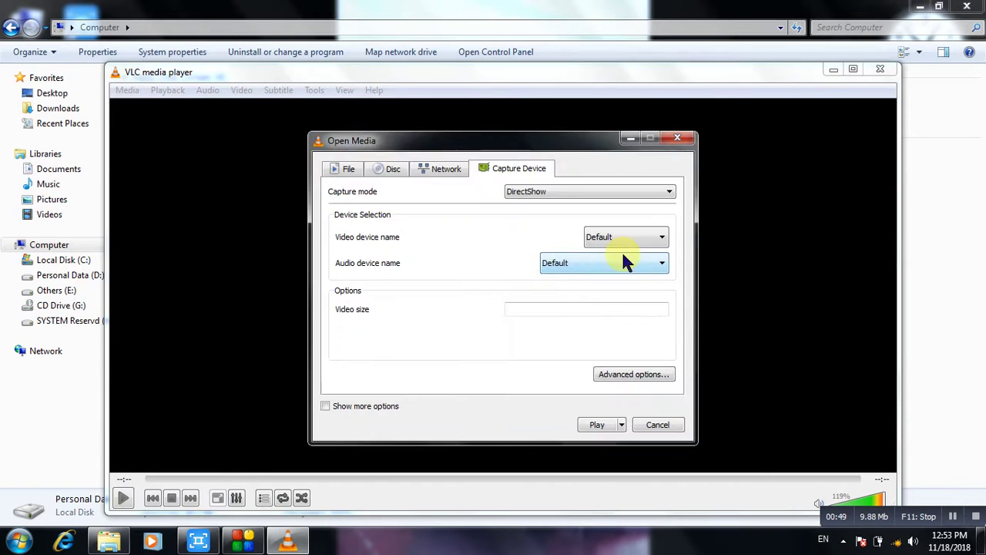
left_click(570, 193)
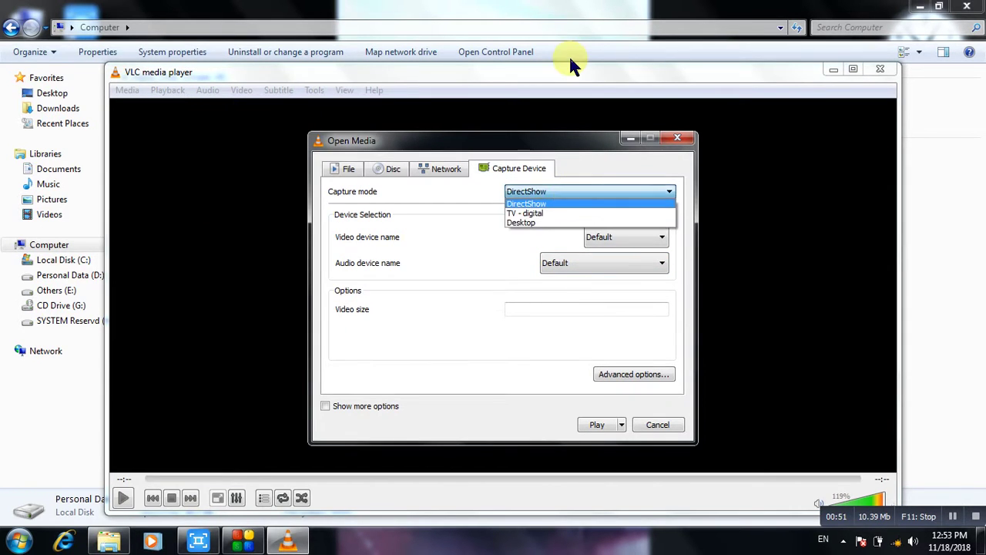
left_click(575, 202)
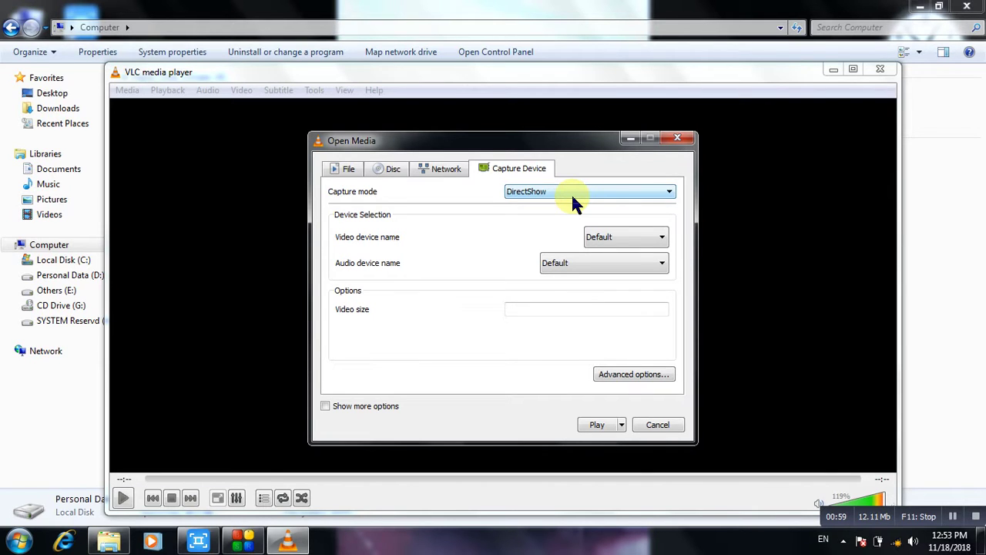
left_click(609, 194)
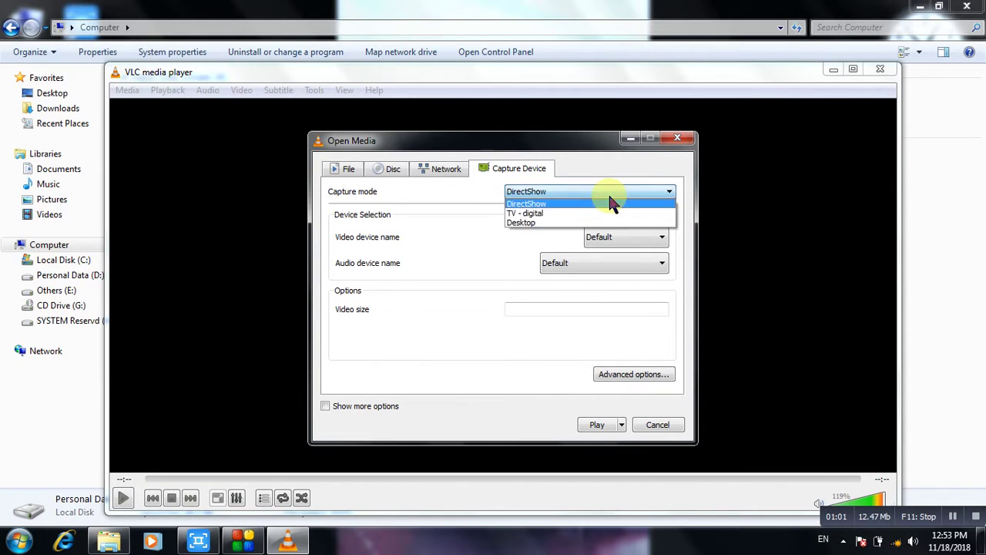
left_click(582, 223)
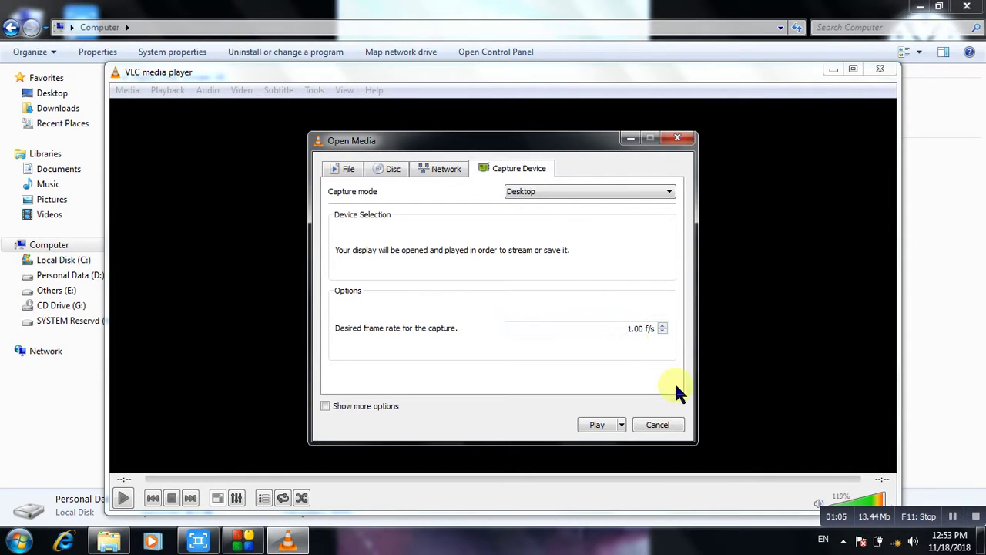
type("0")
left_click(622, 426)
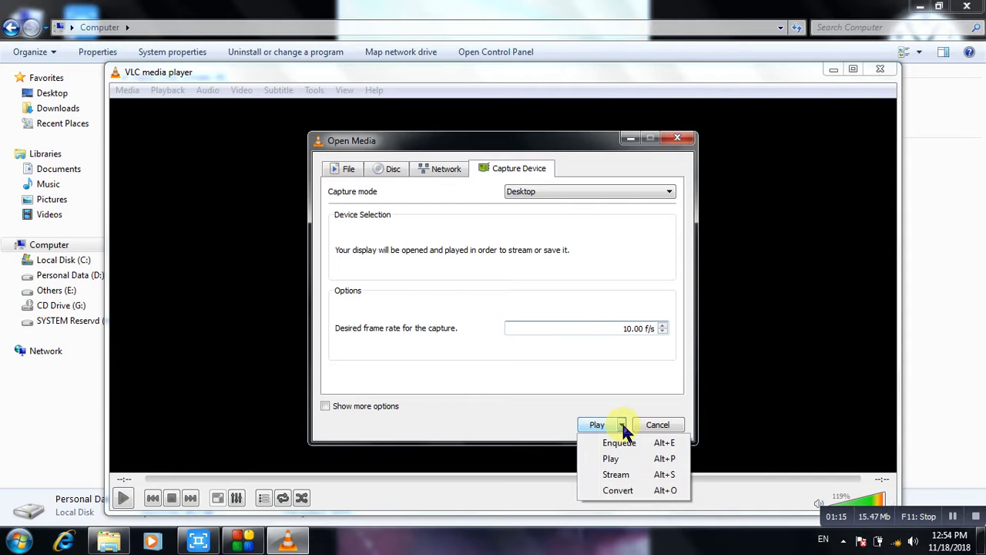
left_click(626, 493)
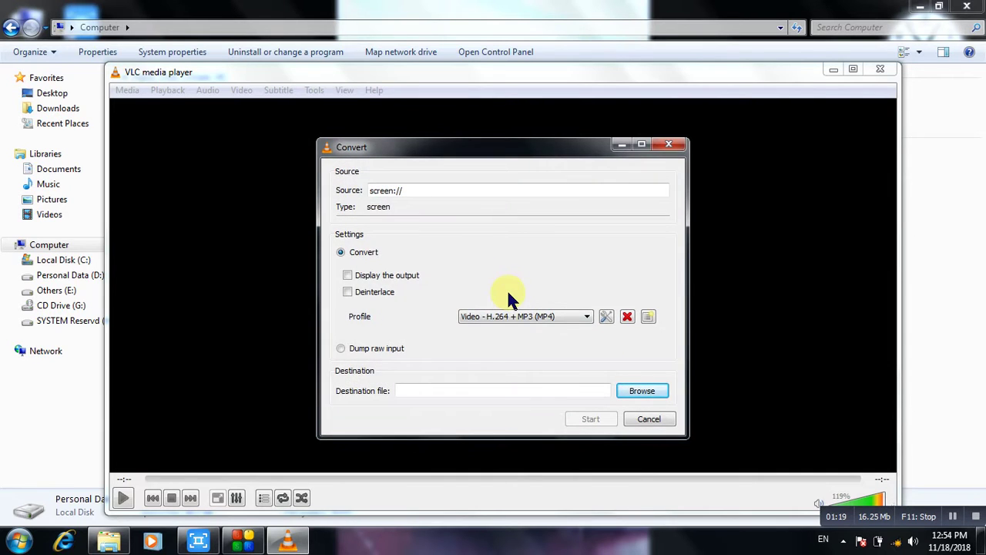
Create a conversion profile named 11 with MP4/MOV encapsulation and video enabled using the H-264 codec
left_click(649, 316)
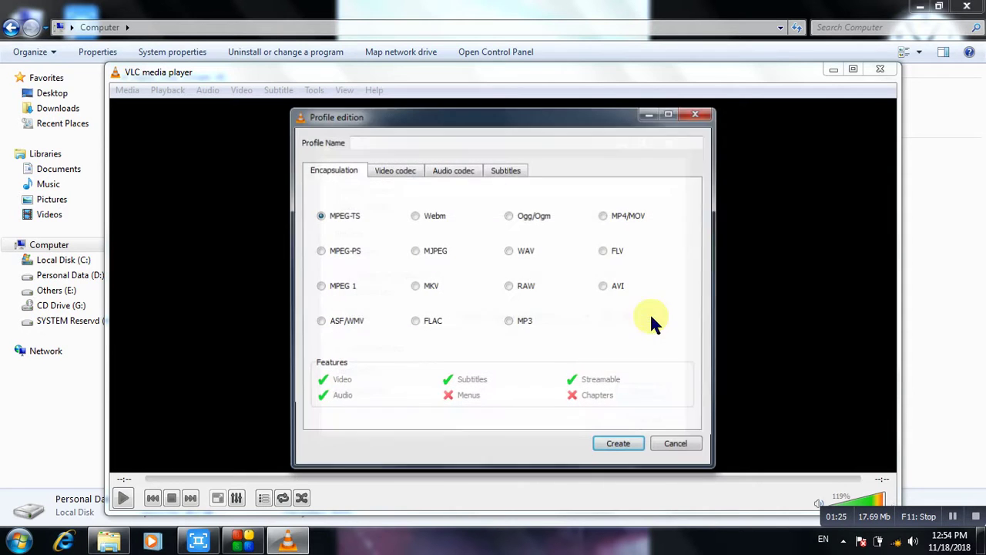
left_click(607, 216)
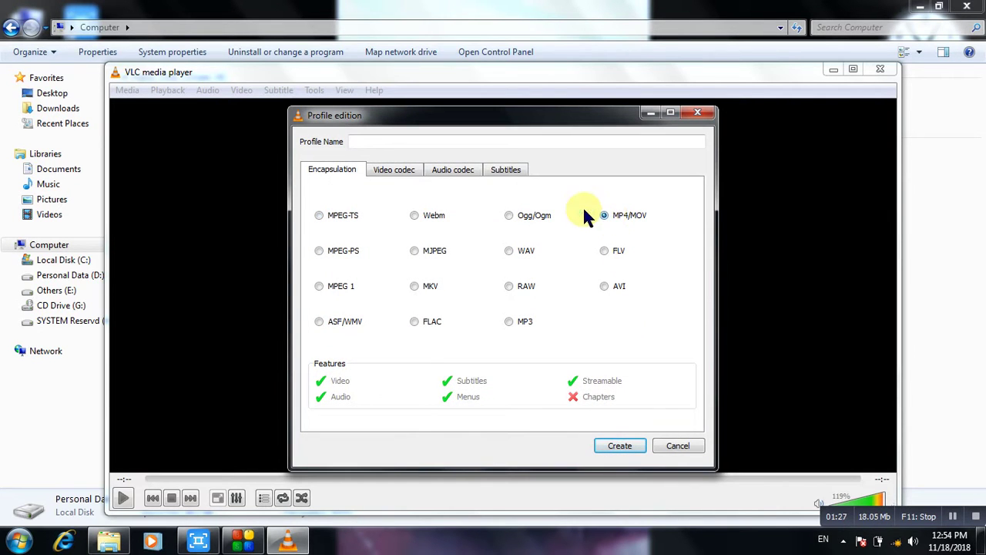
left_click(396, 172)
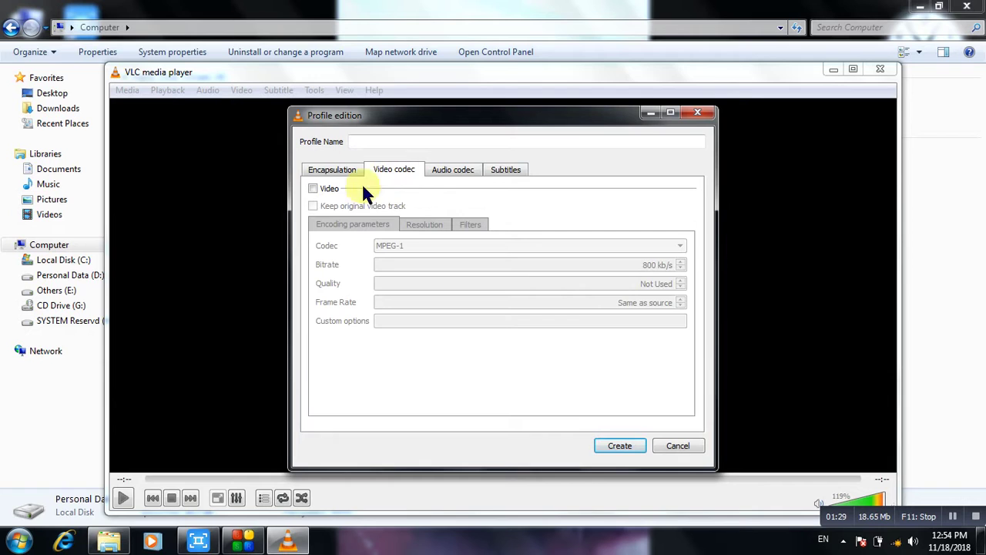
left_click(327, 188)
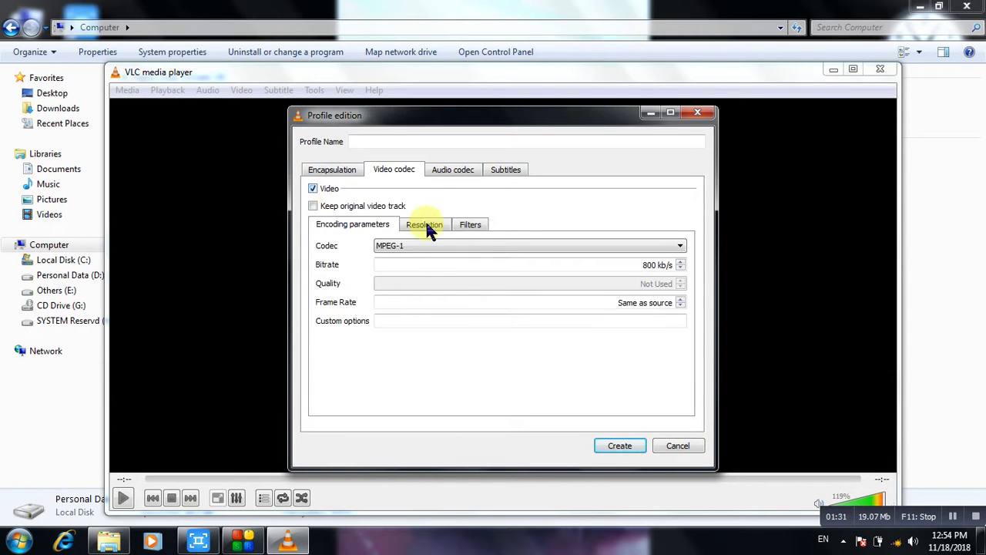
left_click(435, 246)
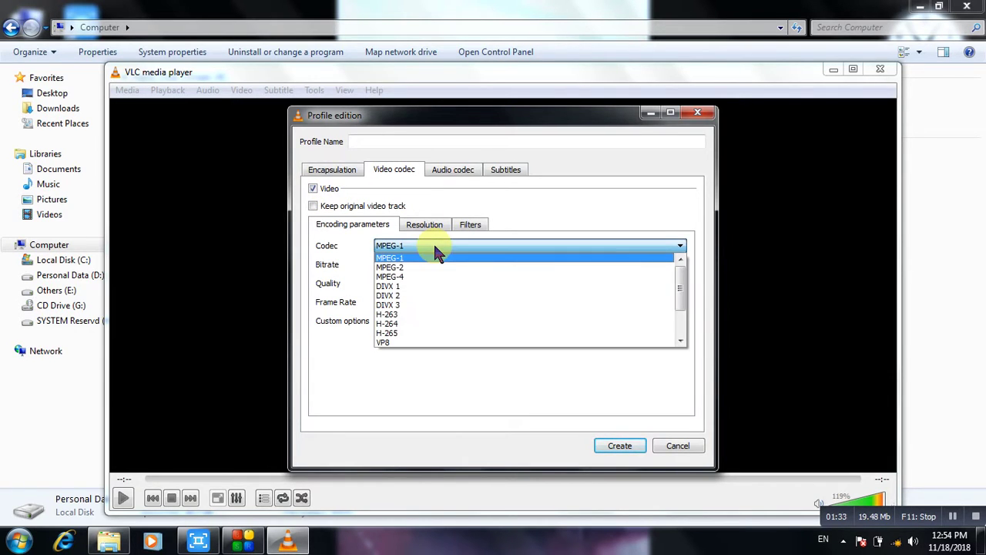
left_click(408, 323)
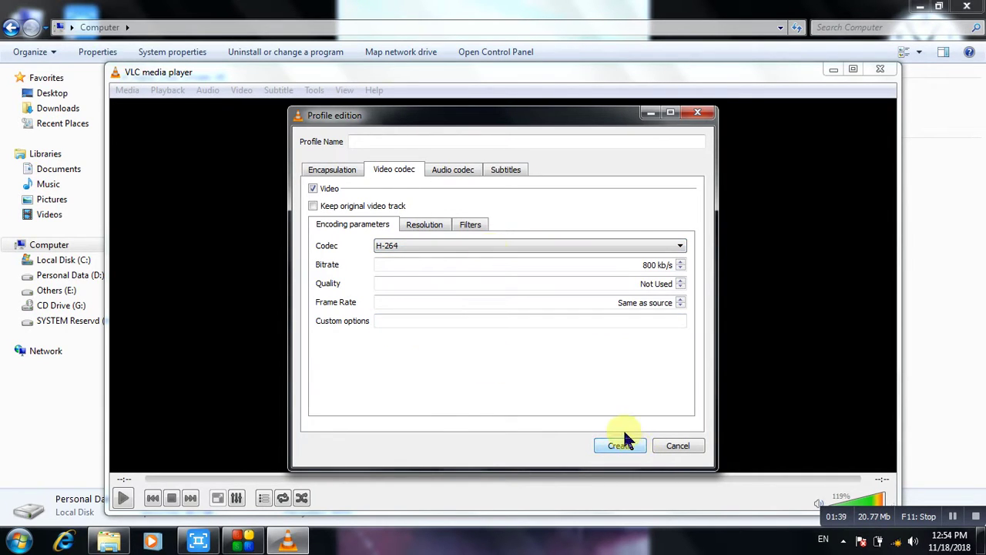
left_click(386, 142)
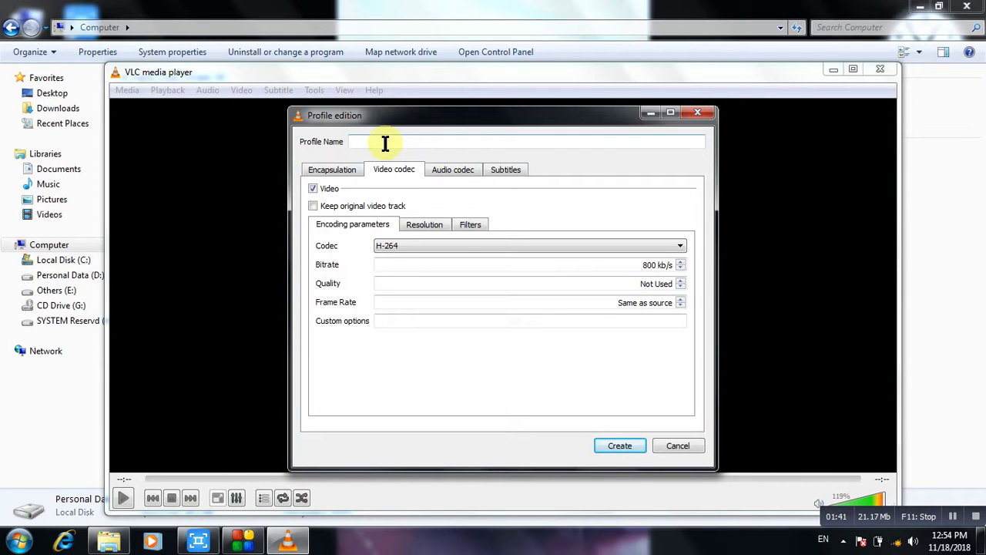
type("11")
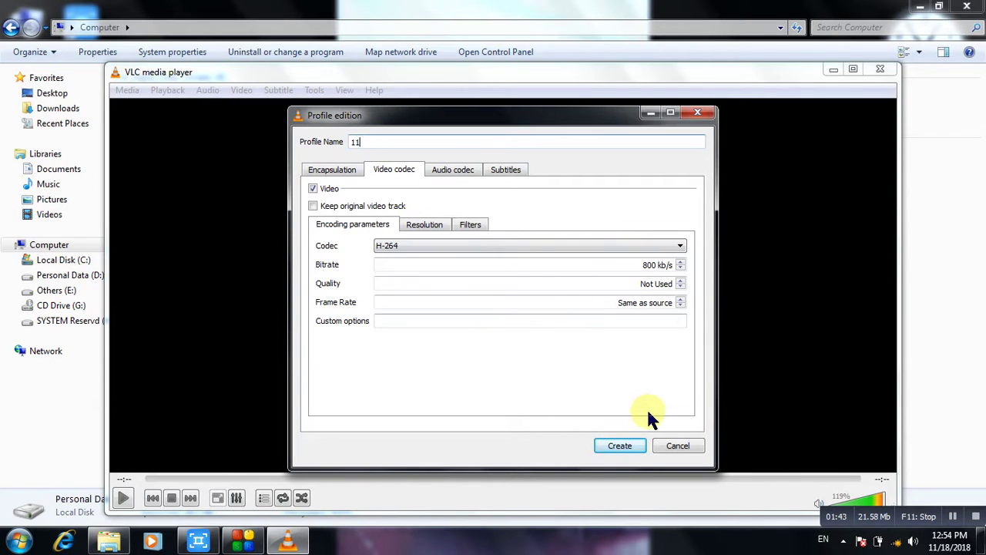
left_click(620, 446)
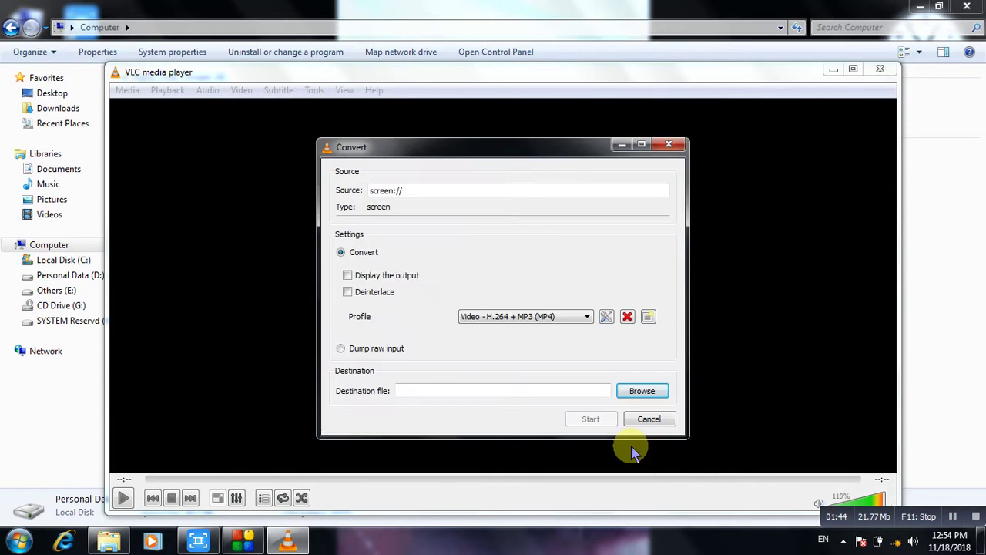
Set the destination file to 11 on the Others (E:) drive as an mp4 container and start the screen recording
left_click(644, 392)
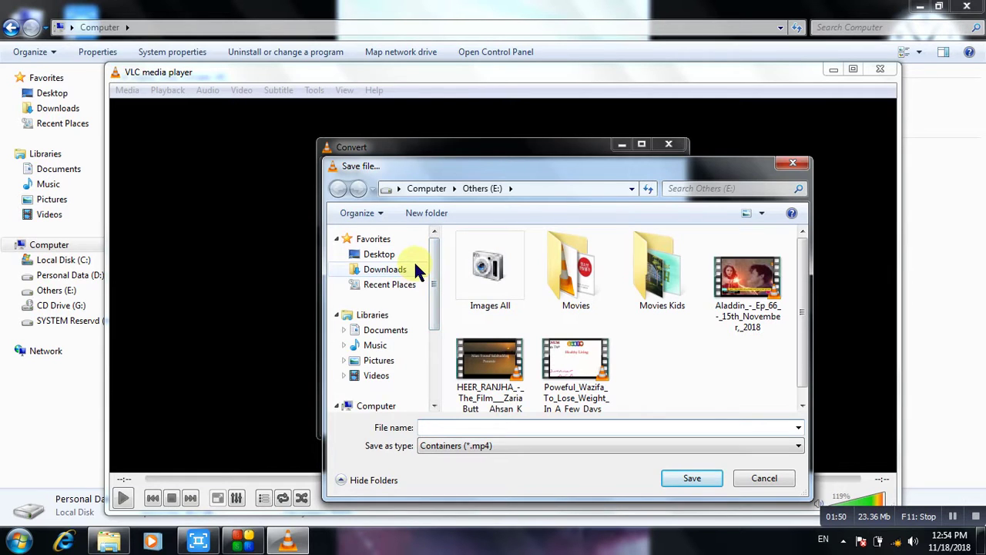
scroll(433, 373, "down", 3)
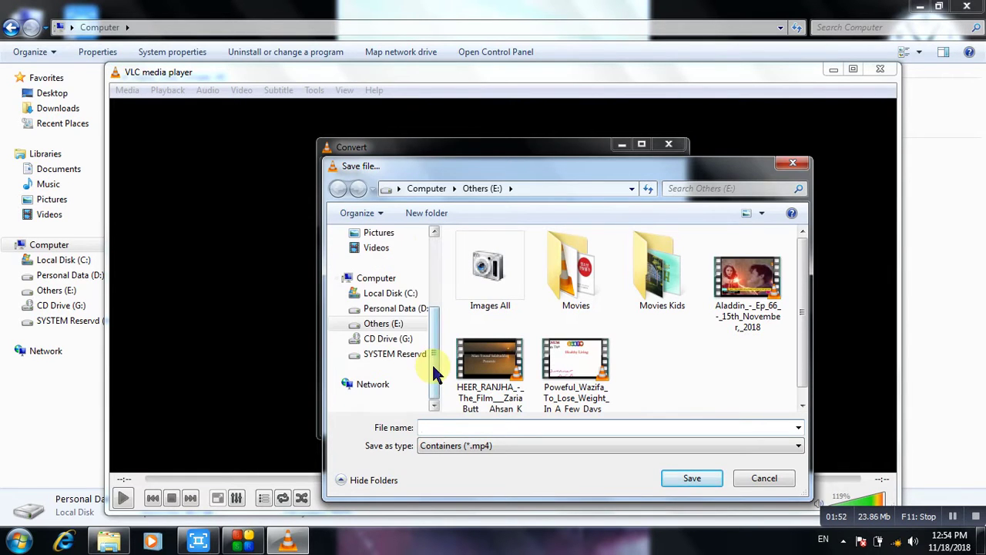
left_click(388, 328)
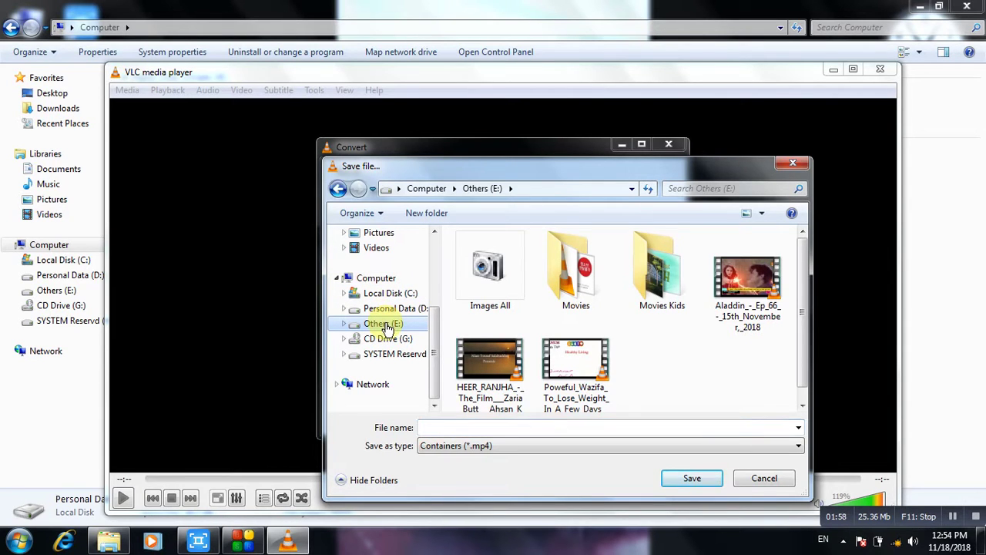
left_click(502, 426)
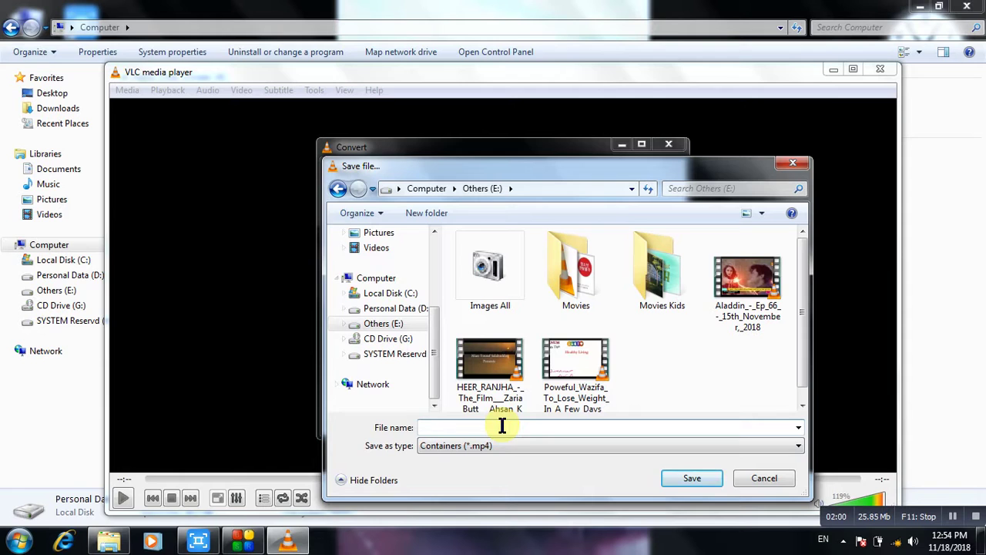
type("11")
left_click(711, 478)
left_click(601, 418)
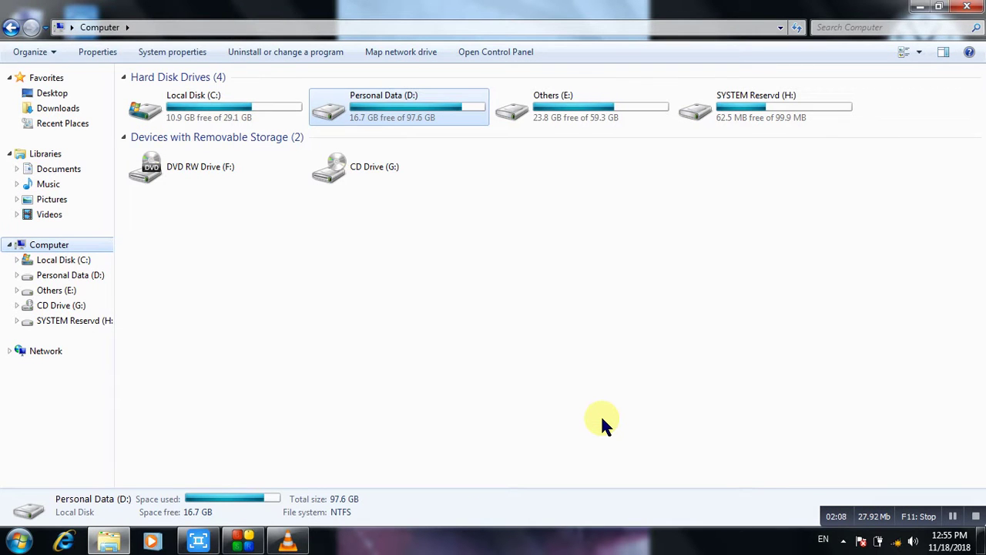
Return to VLC media player, stop the screen recording and close the player
left_click(288, 542)
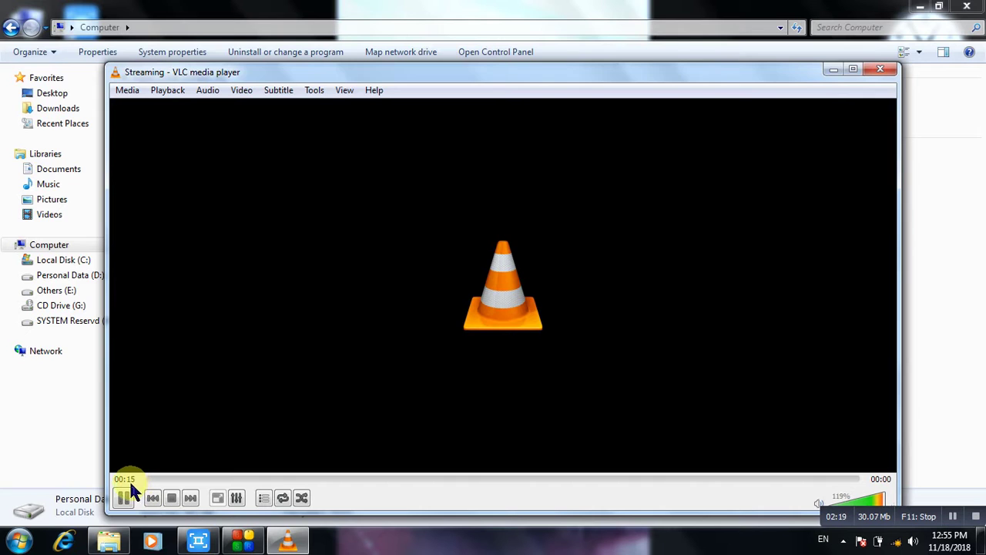
left_click(173, 498)
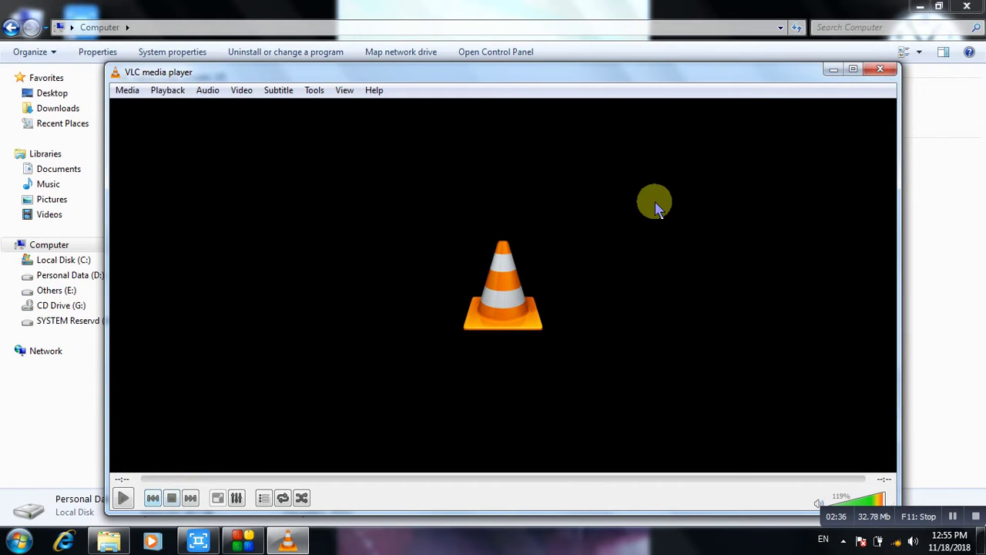
left_click(879, 69)
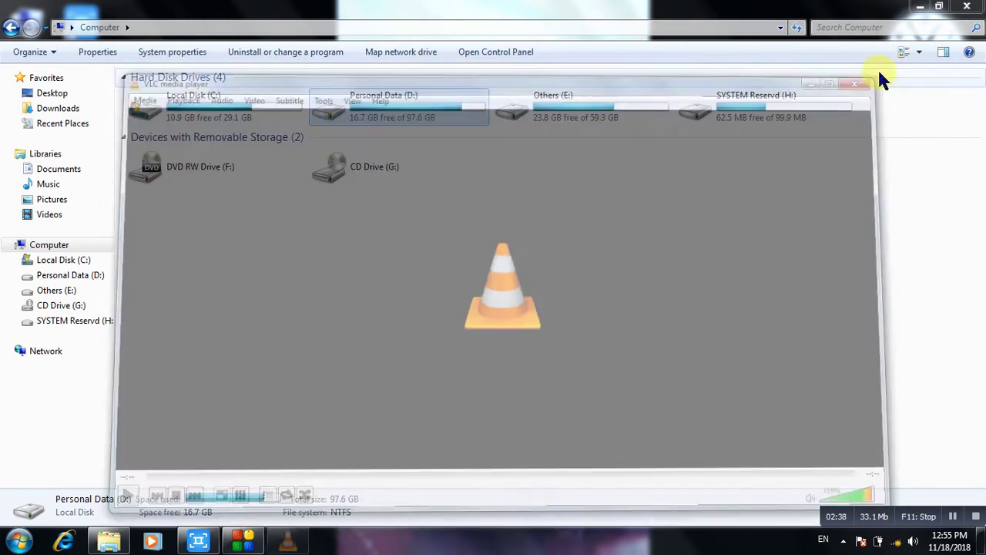
Refresh the Computer view, open the Others (E:) drive and play the recorded video 11
right_click(487, 316)
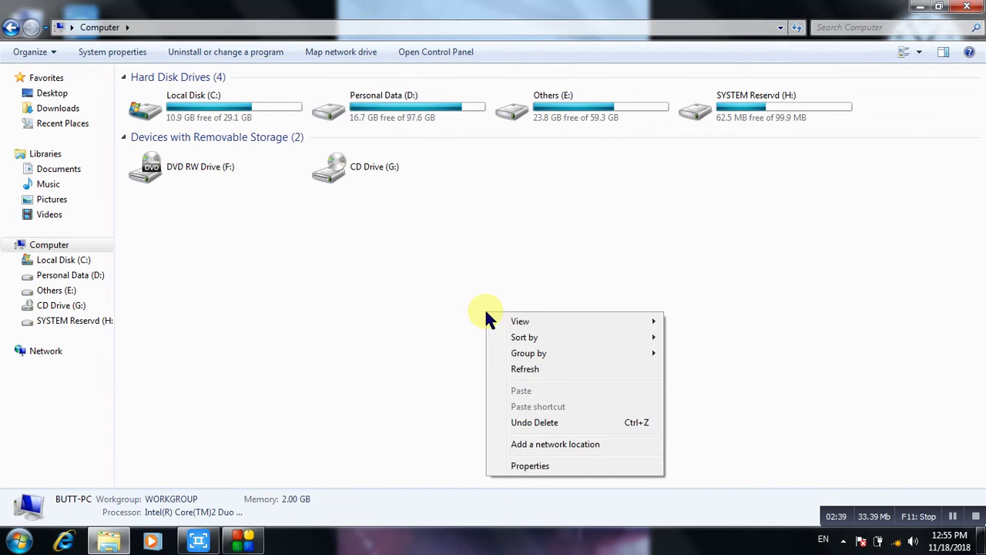
left_click(521, 371)
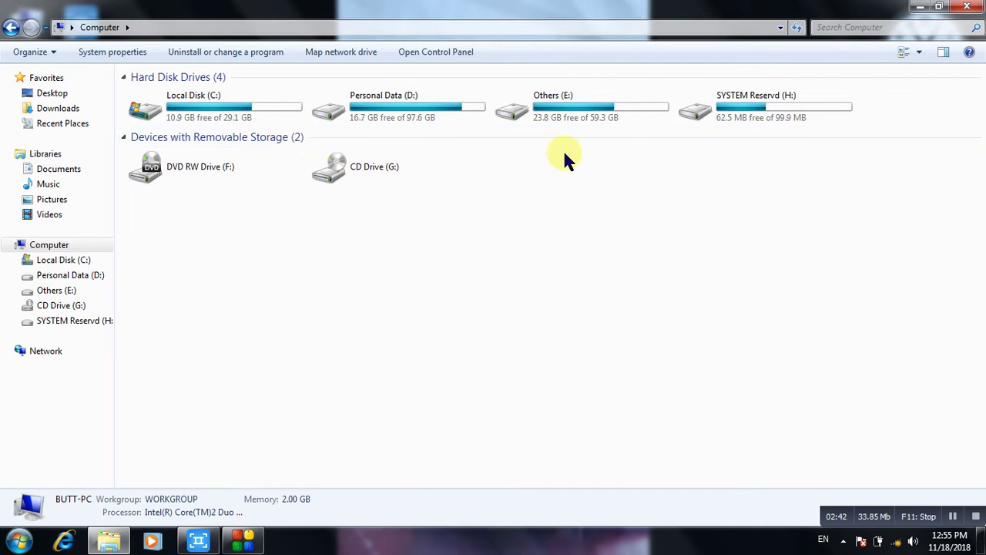
double_click(571, 99)
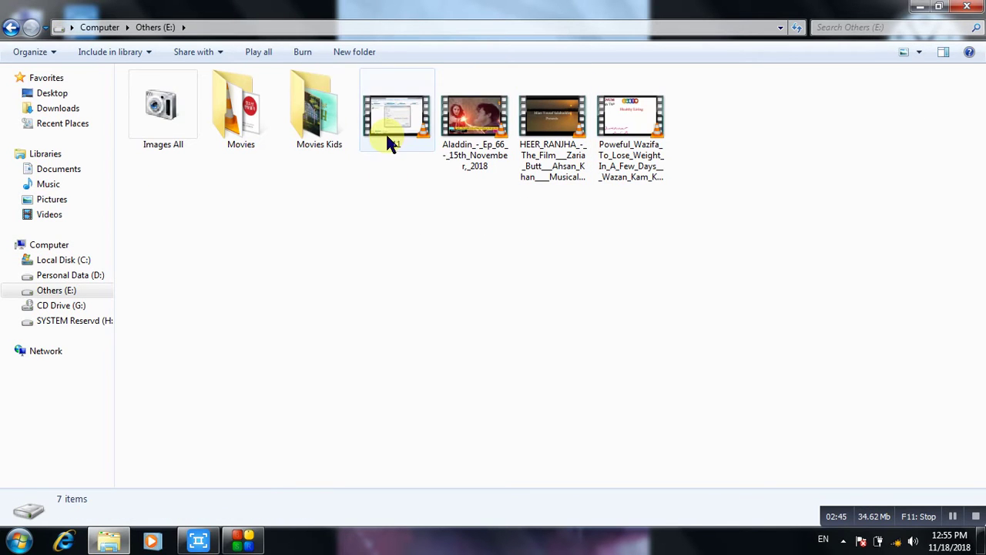
left_click(391, 143)
double_click(391, 144)
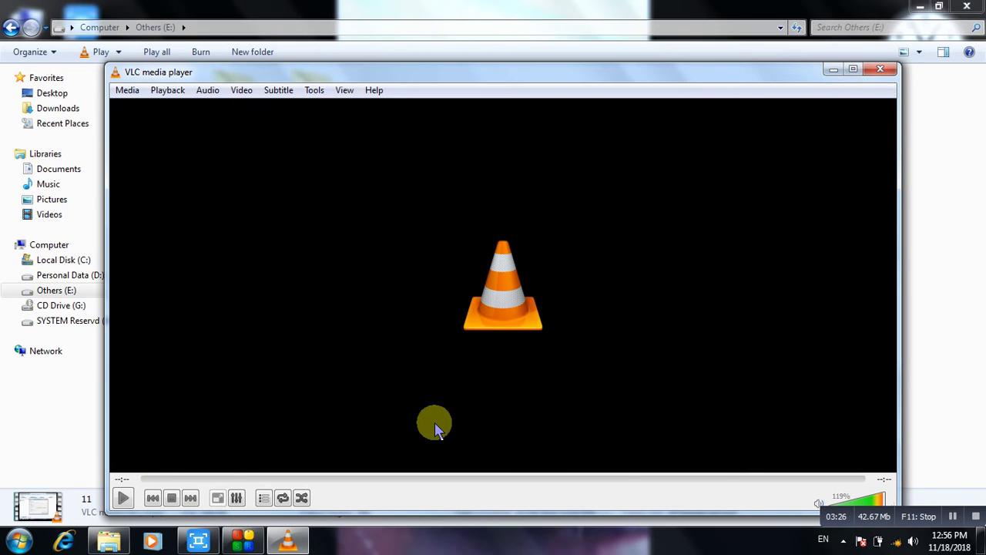
left_click(844, 542)
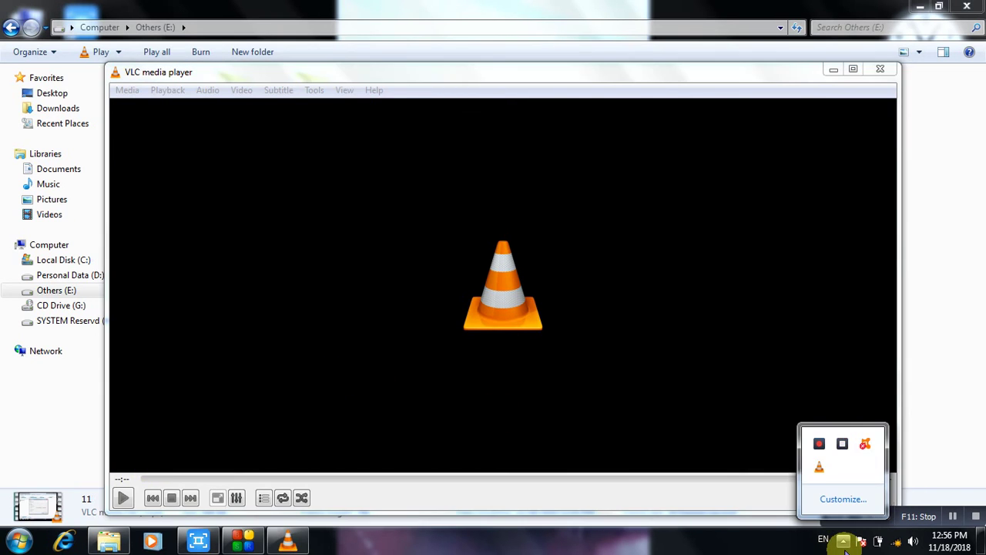